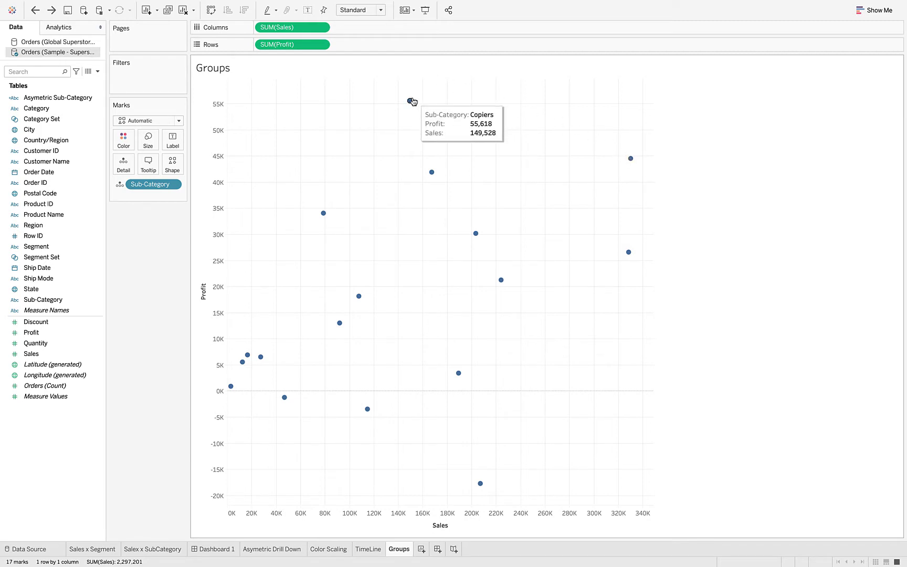
Inspect the Sub-Category field's options, then dismiss them without making changes
mouse_move(631, 160)
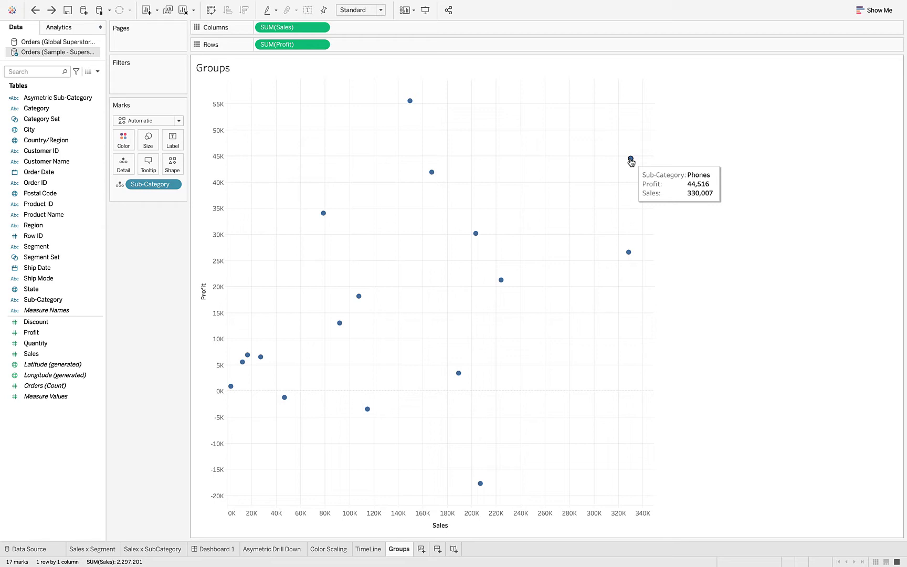
mouse_move(431, 174)
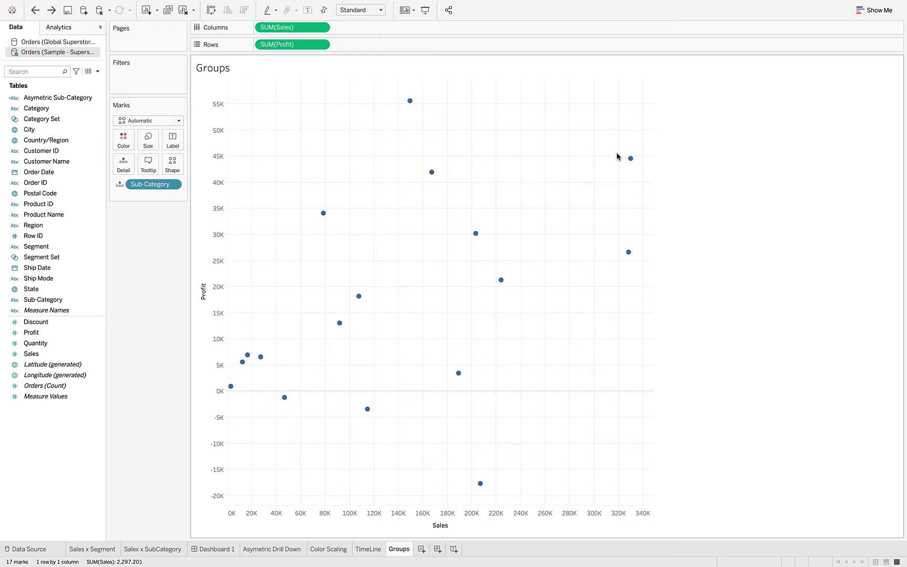
mouse_move(412, 104)
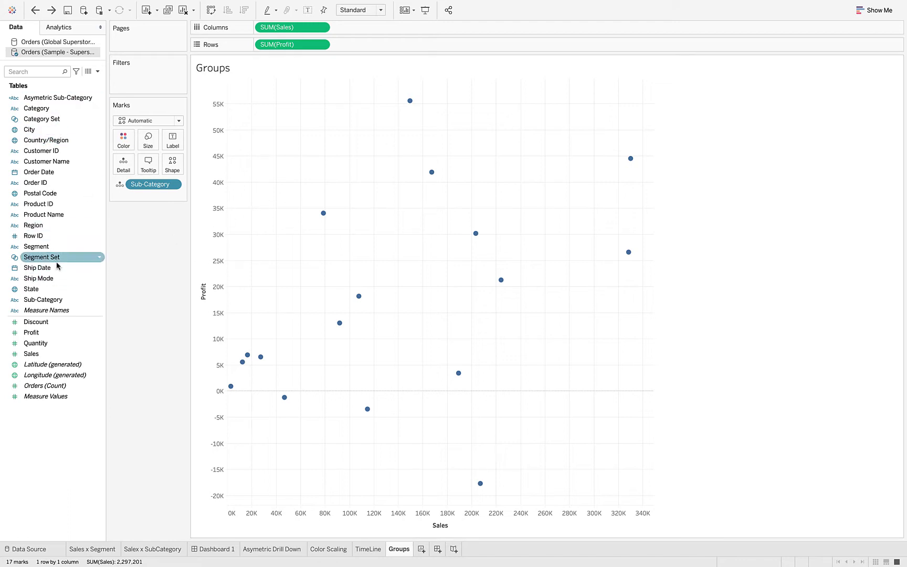
click(99, 303)
mouse_move(164, 376)
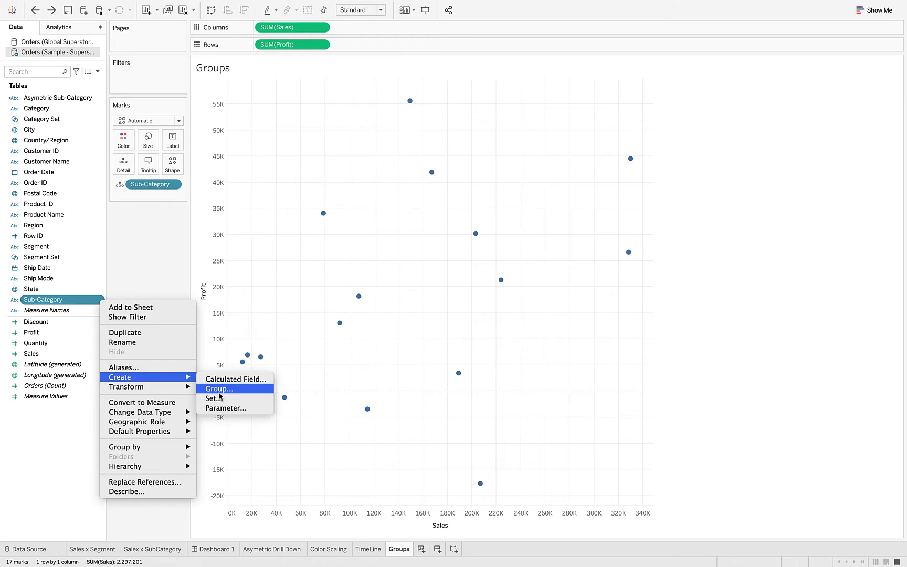
click(762, 299)
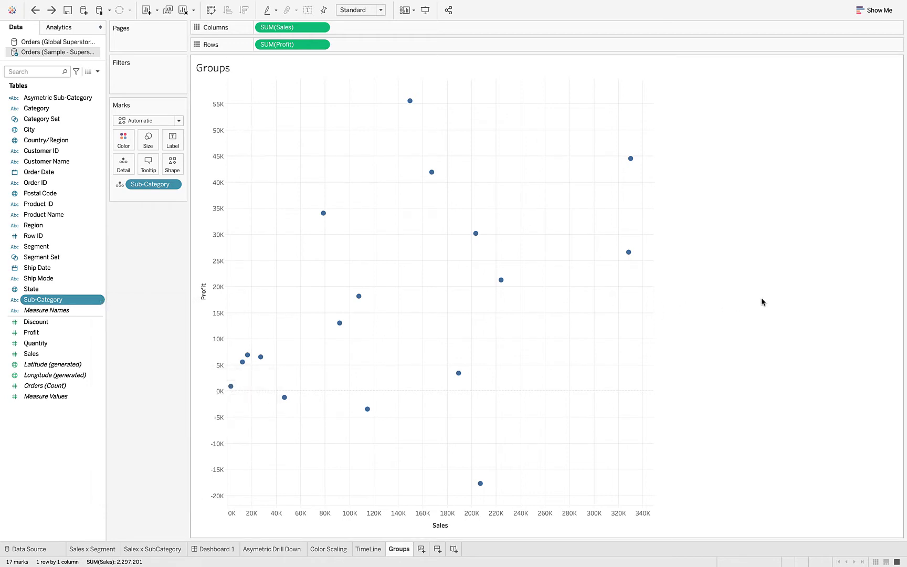
Select the Phones, Copiers and Accessories marks and group them together
click(630, 159)
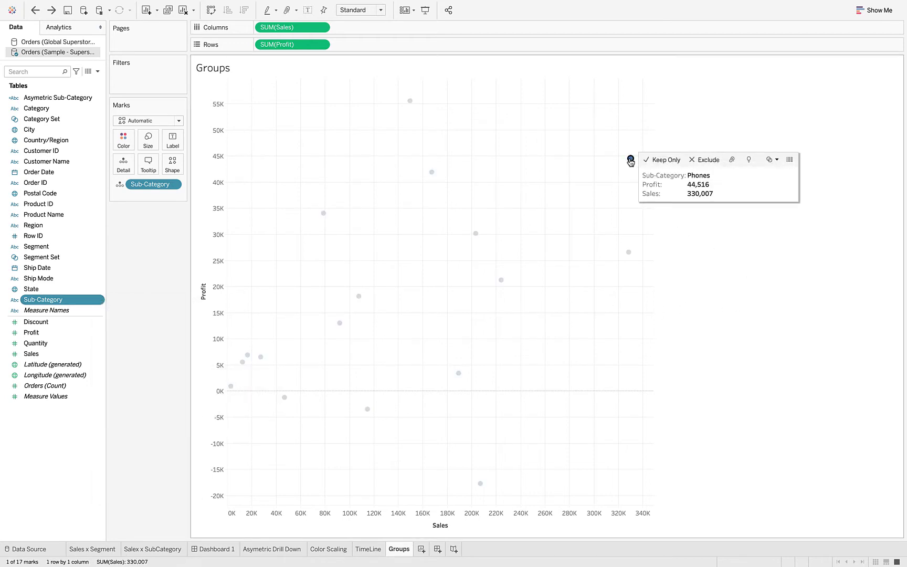
super+click(432, 173)
super+click(410, 101)
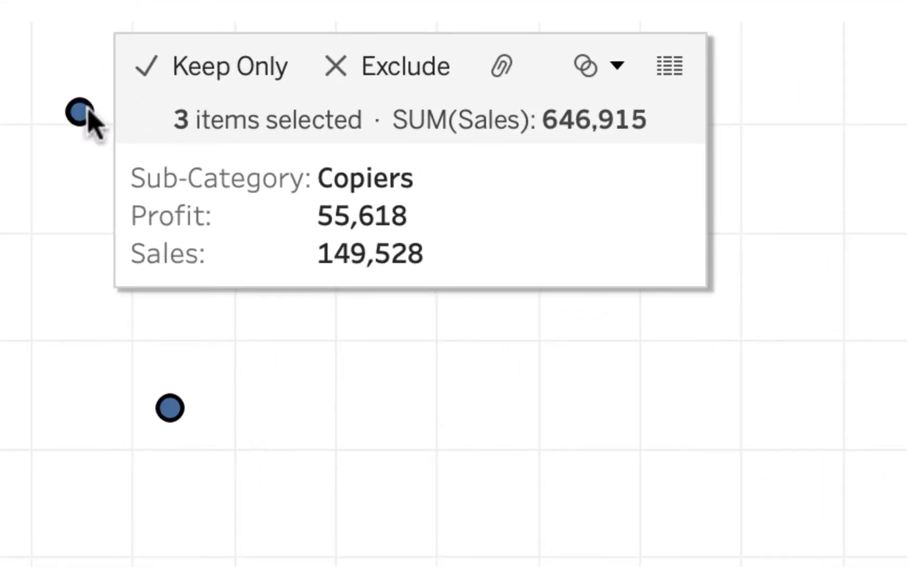
click(503, 67)
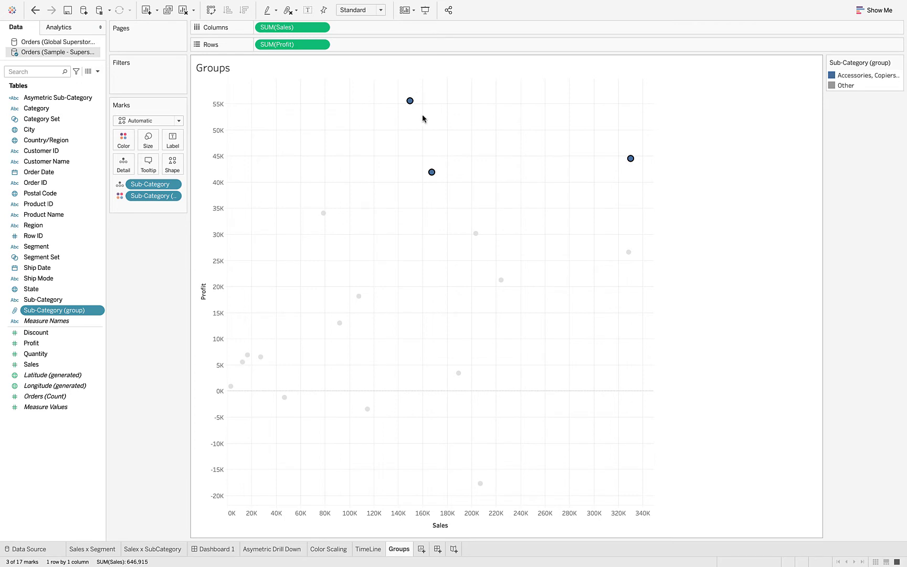
Select the four low-left marks, including Art, Envelopes and Fasteners, and group them
mouse_move(630, 158)
mouse_move(241, 344)
mouse_down()
mouse_move(220, 365)
mouse_move(225, 396)
mouse_move(269, 389)
mouse_move(266, 353)
mouse_move(246, 345)
mouse_up()
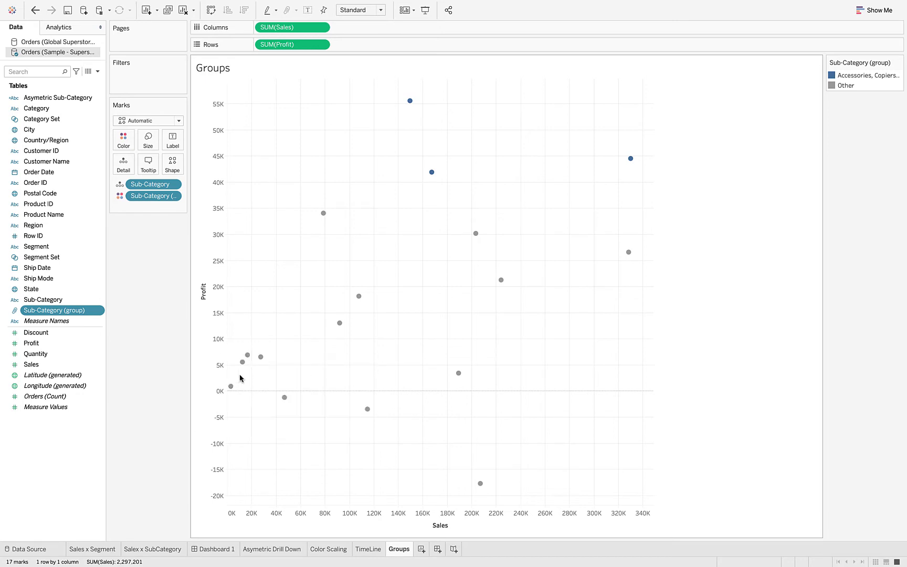
drag(238, 336, 282, 390)
ctrl+click(231, 387)
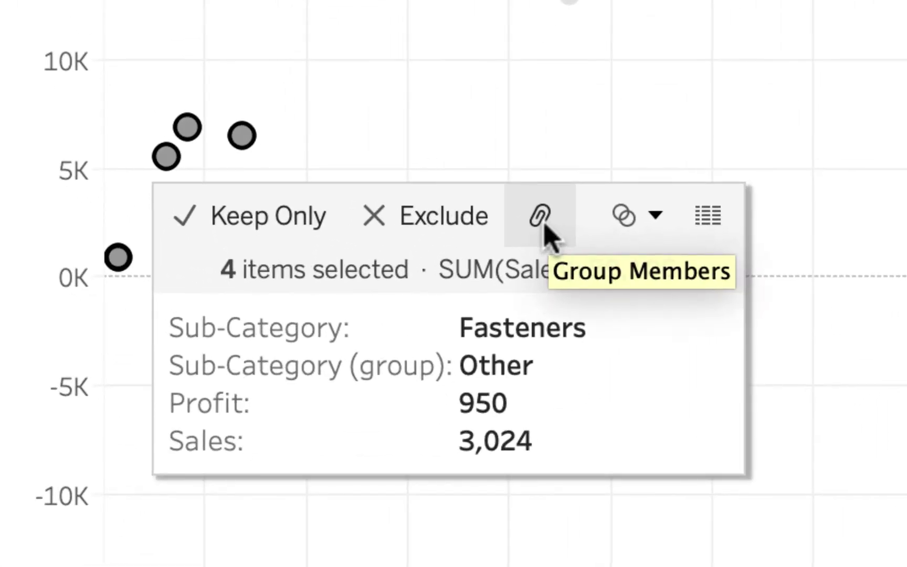
click(543, 231)
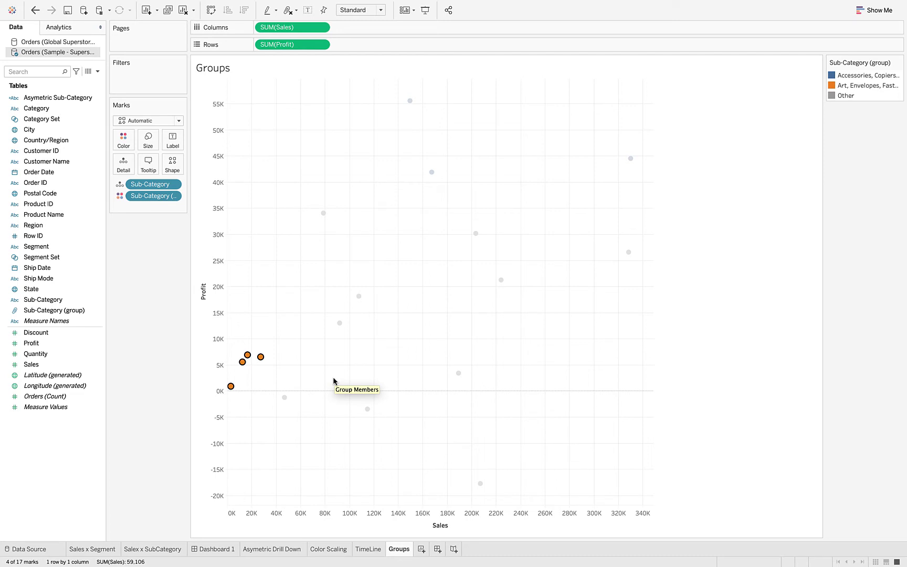
Clear the mark selection and check each mark's group colour: blue, orange and grey Other
mouse_move(260, 361)
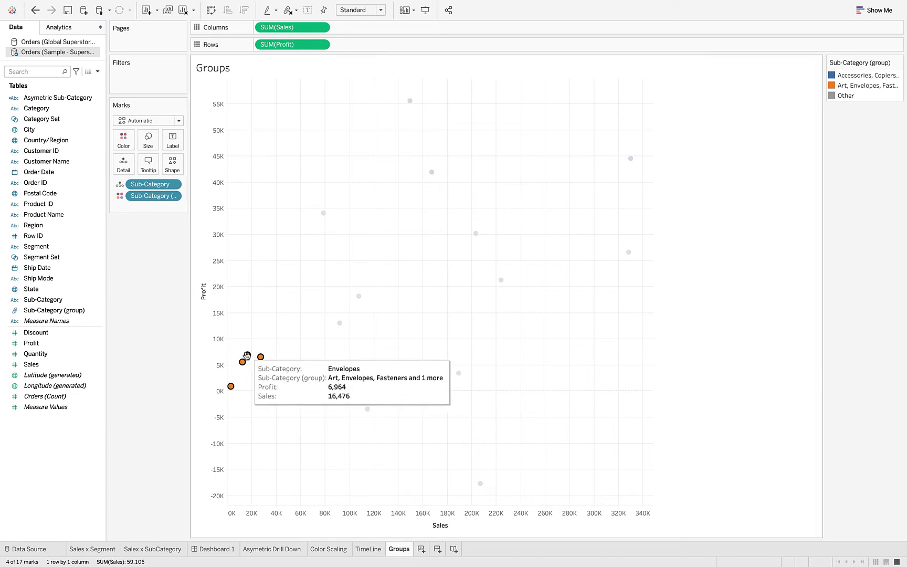
mouse_move(237, 388)
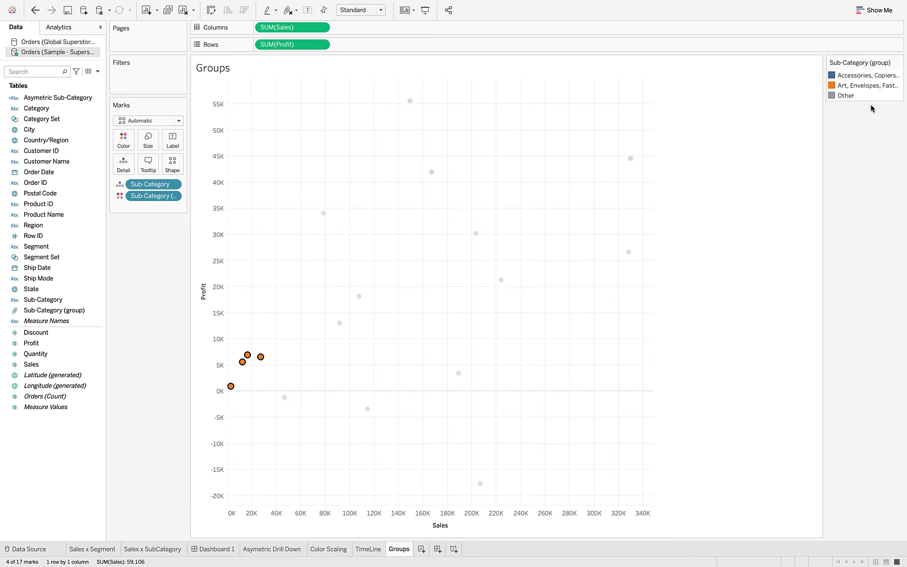
click(799, 226)
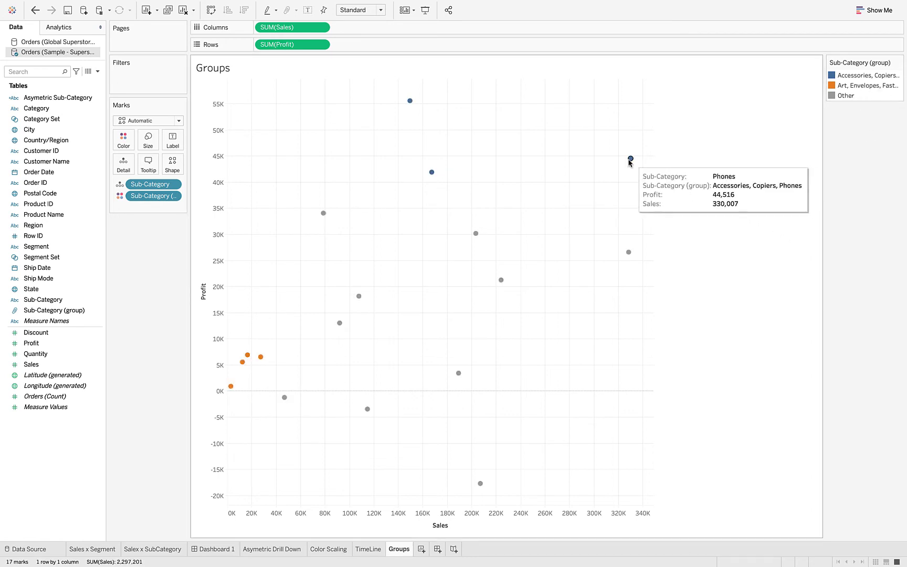
mouse_move(432, 173)
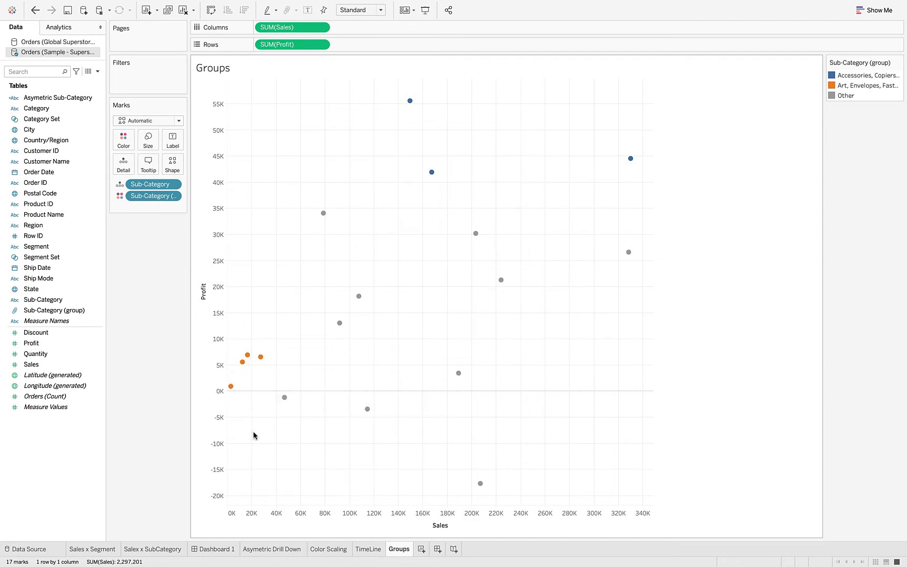
mouse_move(481, 484)
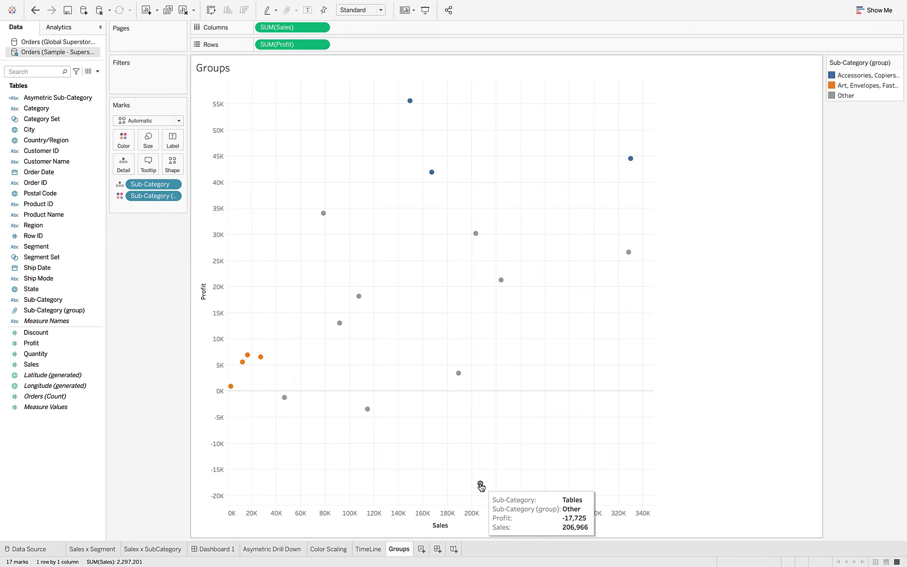
Put the Tables negative-profit outlier mark into a group of its own
click(480, 483)
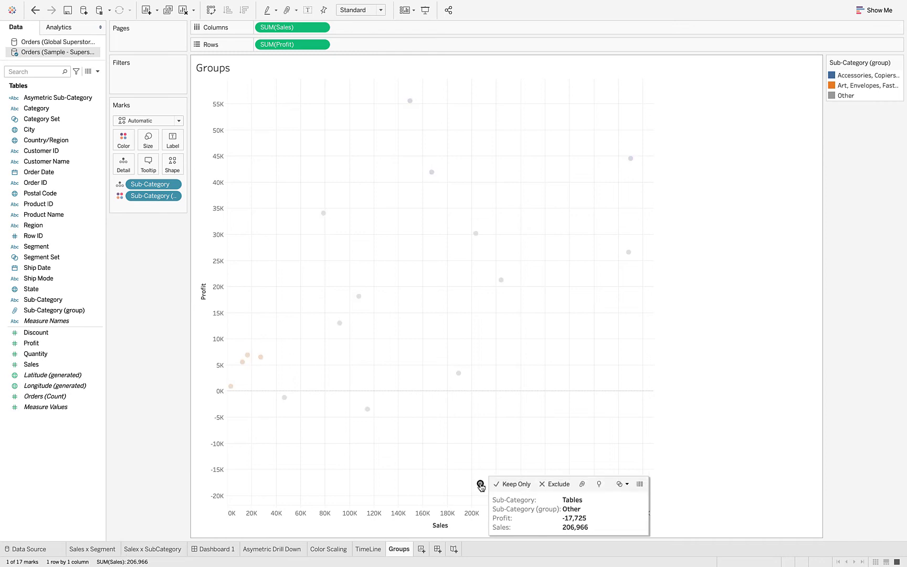
click(581, 484)
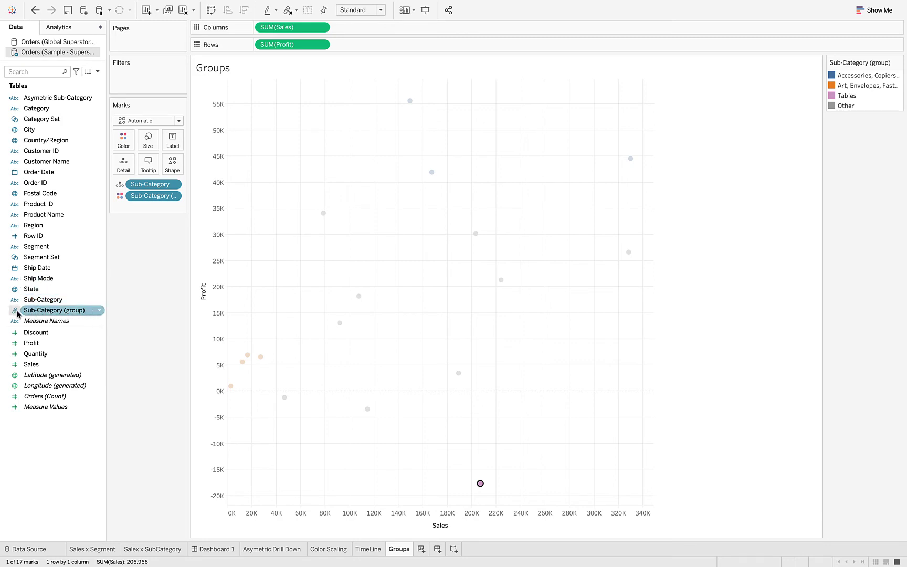
In the group editor, rename the Accessories, Copiers, Phones group to 'High Profit Group'
right_click(101, 311)
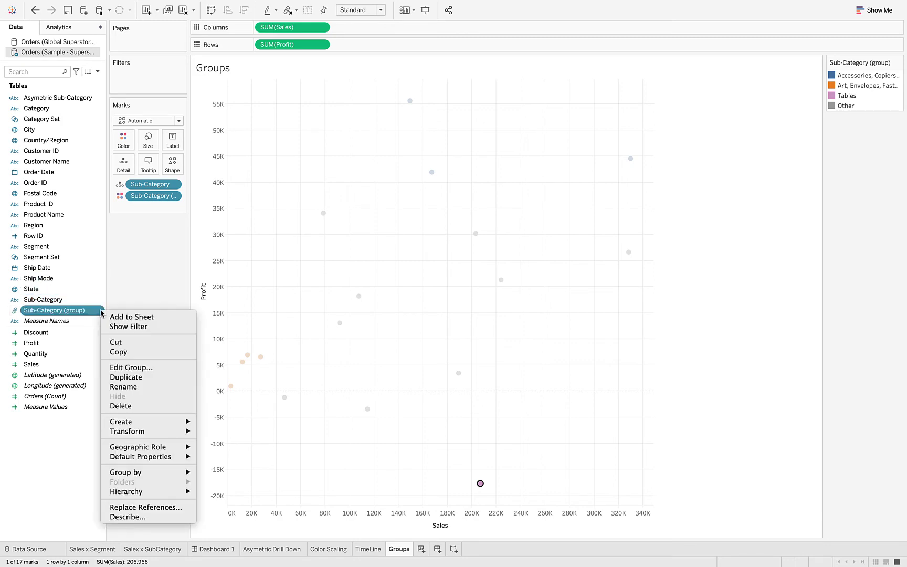
click(131, 367)
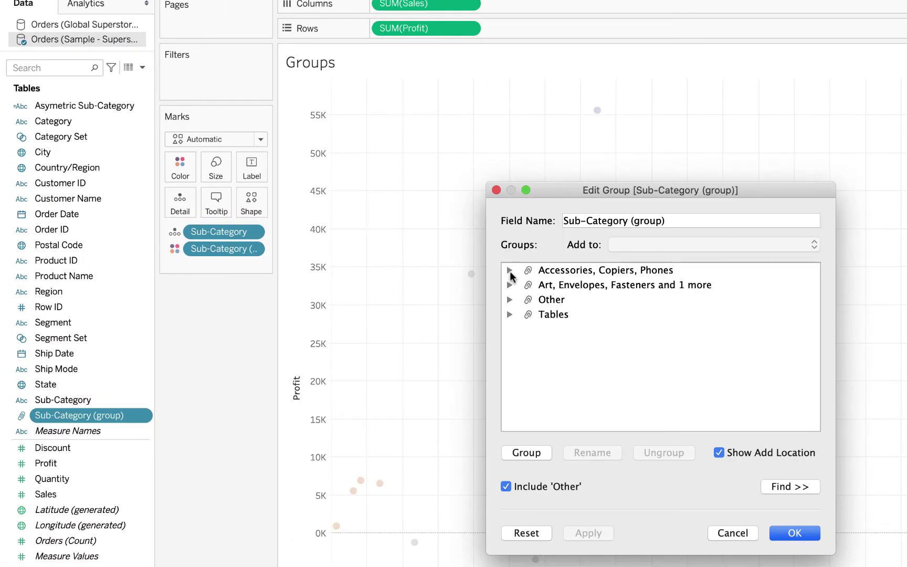
click(509, 270)
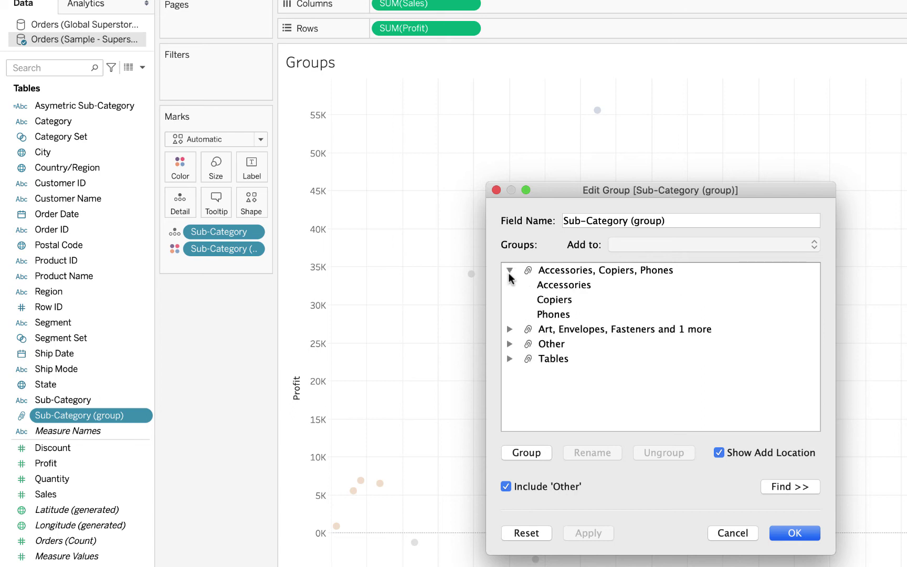
double_click(573, 270)
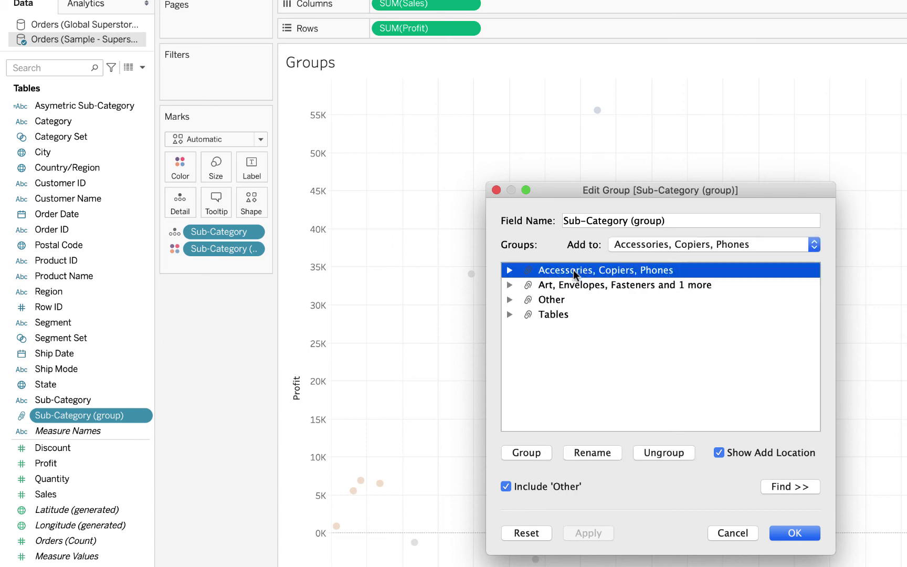
click(595, 452)
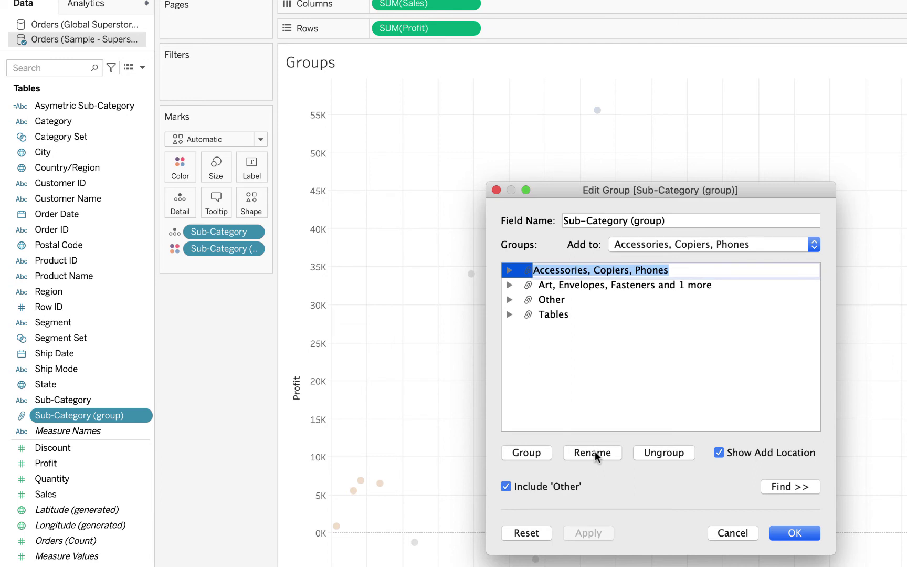
text(High Pro)
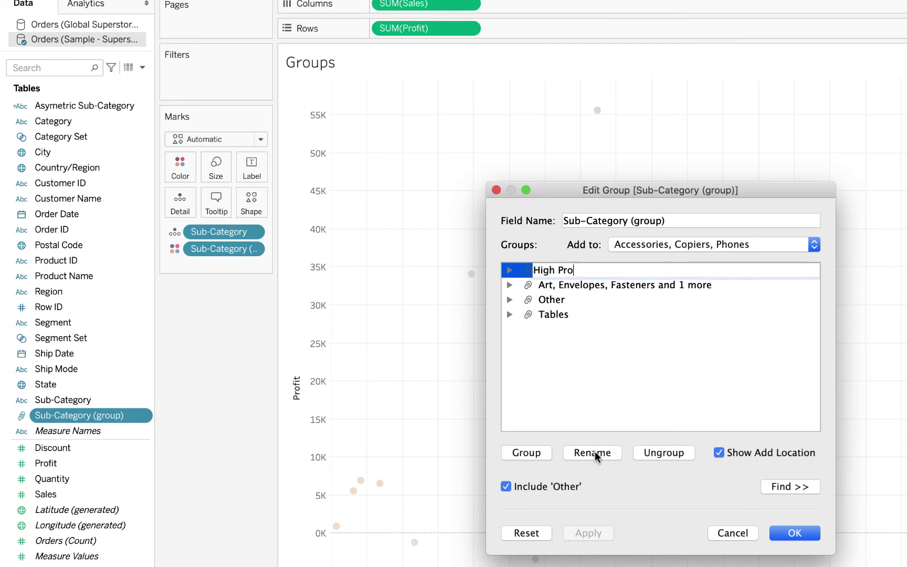
text(fit Group)
click(585, 285)
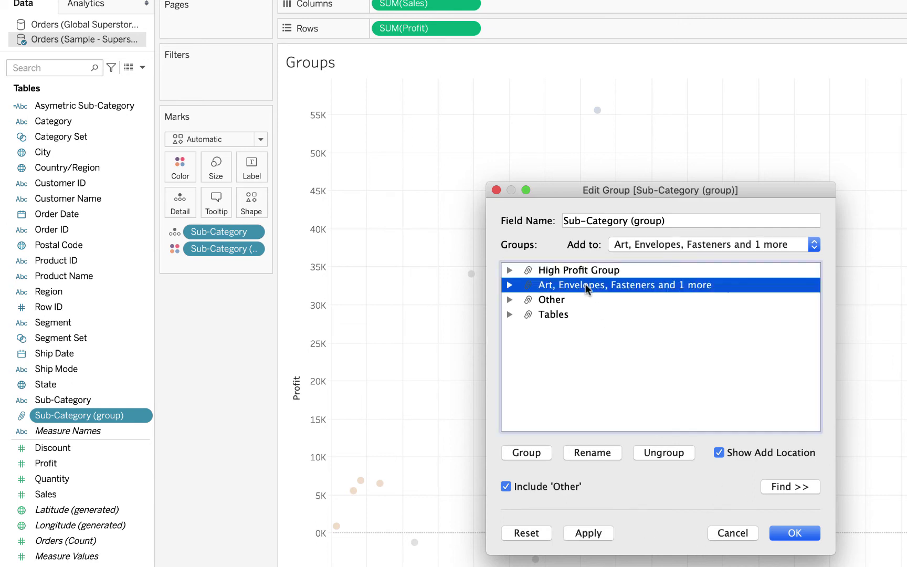
Rename the Art, Envelopes, Fasteners group to 'Low Profit Group' and the Tables group to 'Outlier'
click(602, 453)
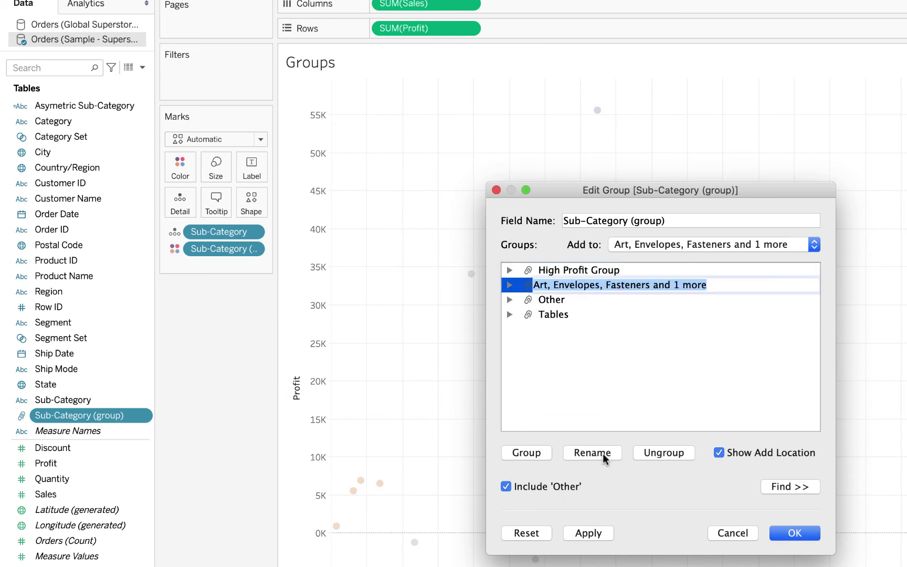
text(Low Profit G)
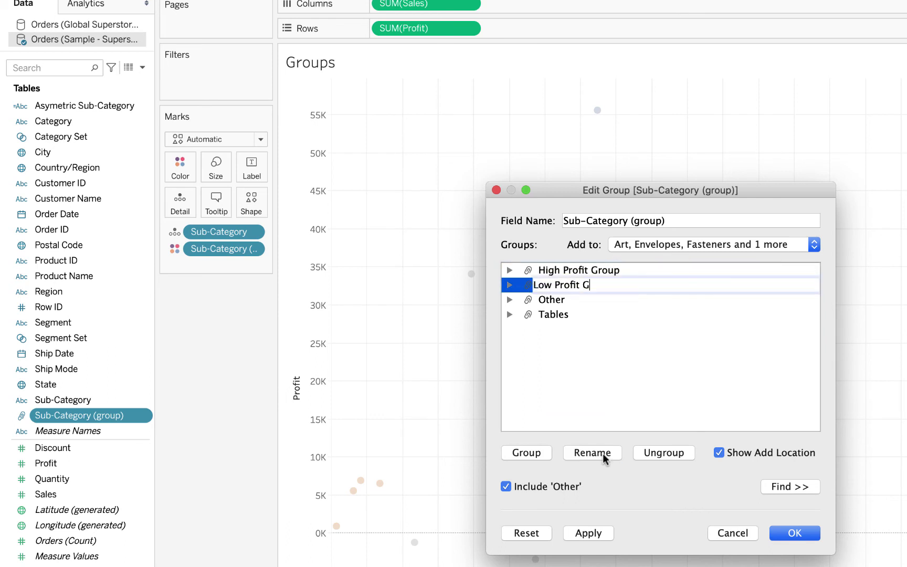
text(roup)
key(BackSpace)
text(up)
click(564, 314)
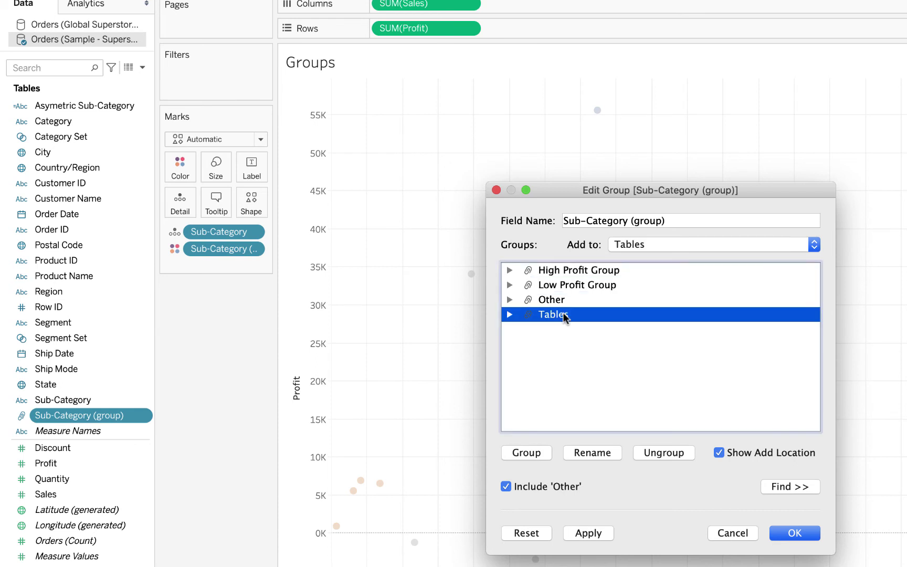
click(591, 453)
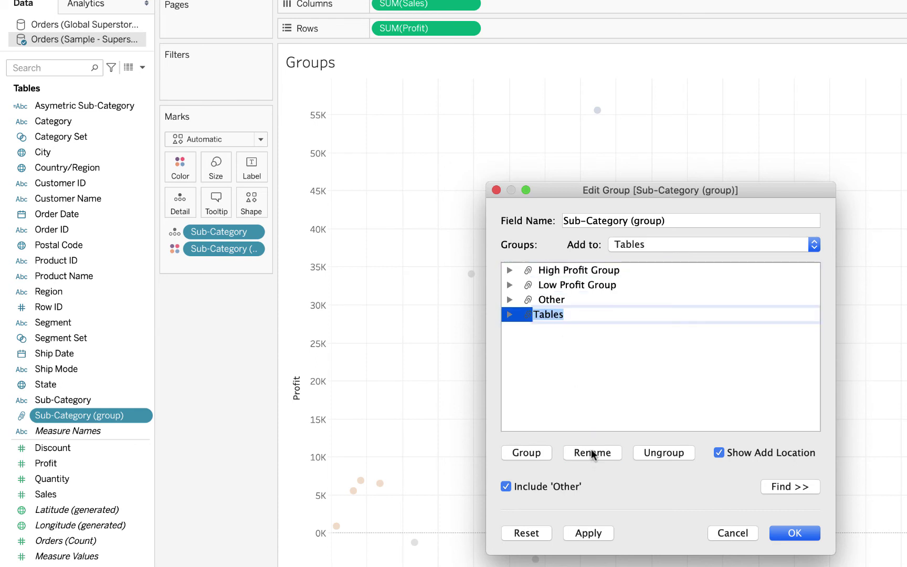
text(Outlier)
click(689, 361)
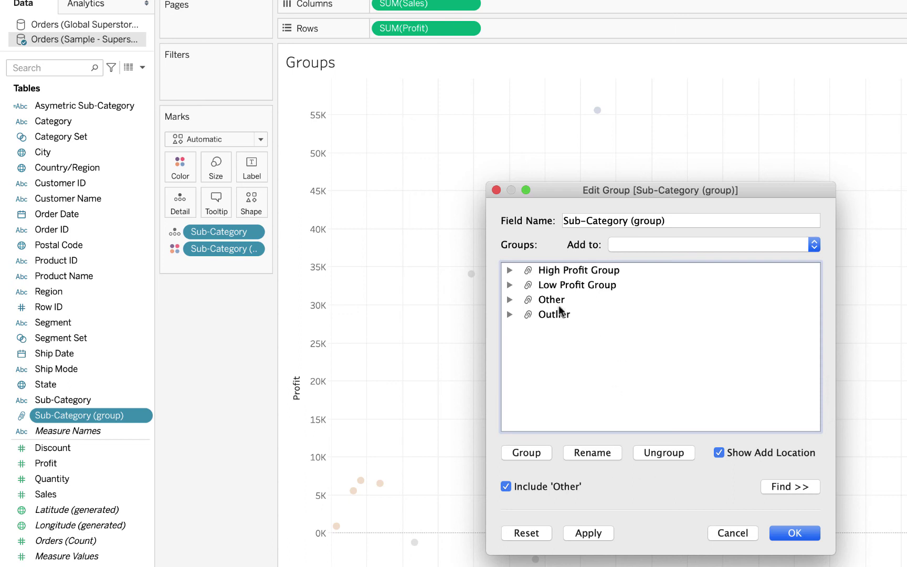
Expand the Other group to review its members, then collapse it again
click(509, 300)
scroll(566, 326, down, 2)
scroll(566, 326, up, 2)
scroll(567, 325, down, 2)
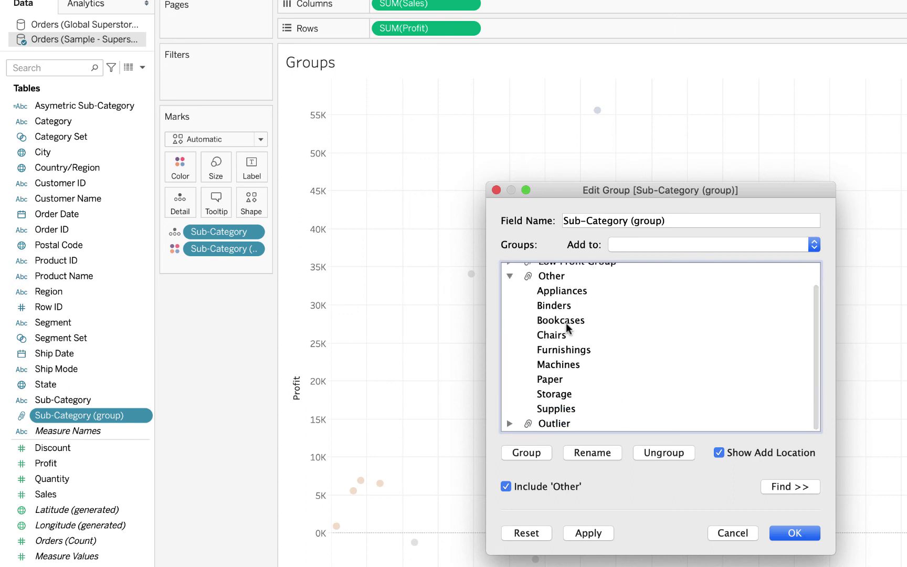
scroll(567, 325, up, 2)
click(509, 297)
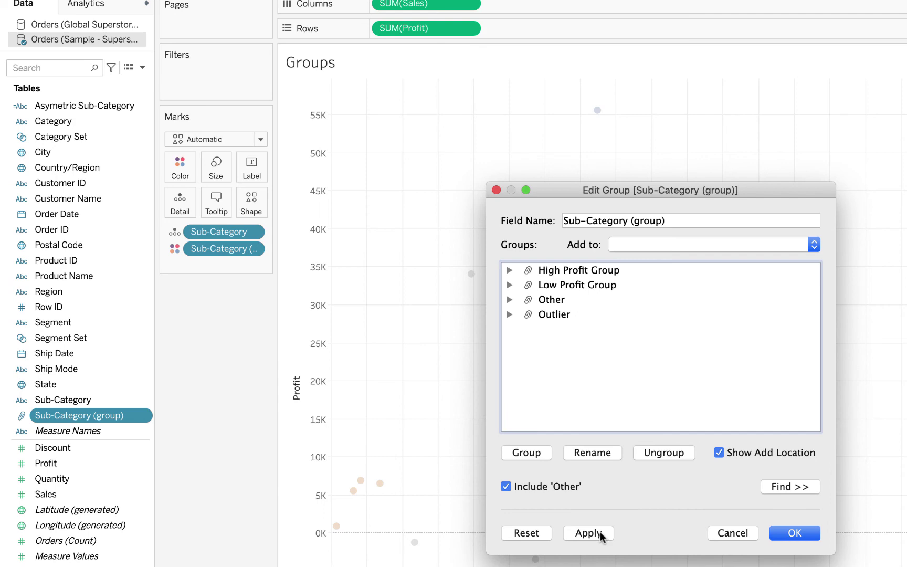
Confirm the group edits so the legend shows High Profit Group, Low Profit Group, Outlier and Other
click(795, 532)
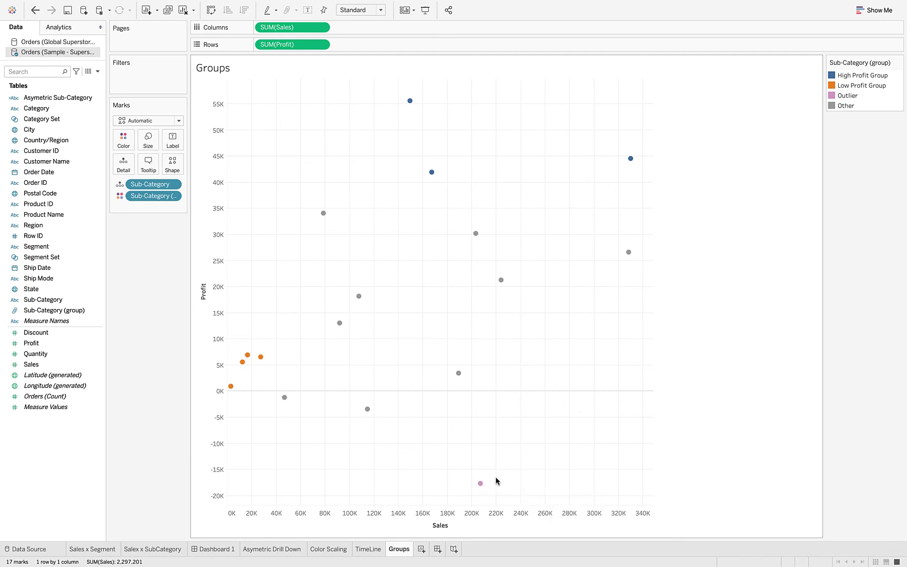
Change the Outlier group's colour from pink to red in Edit Colors
click(124, 139)
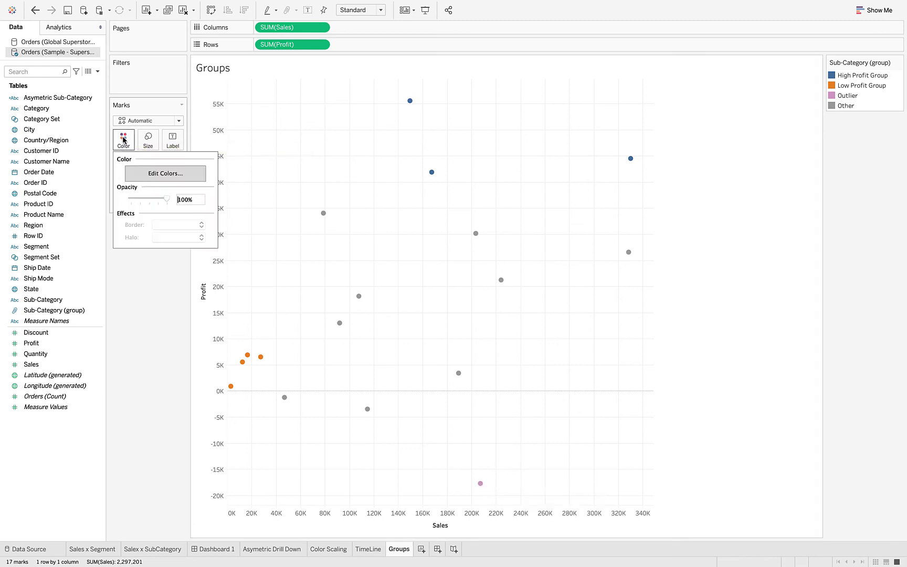
click(169, 175)
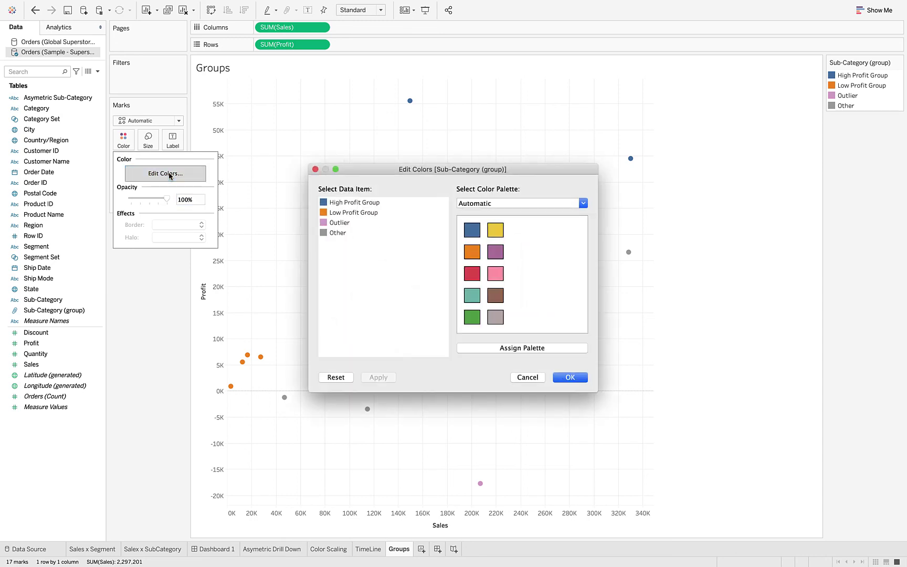
click(324, 225)
click(472, 273)
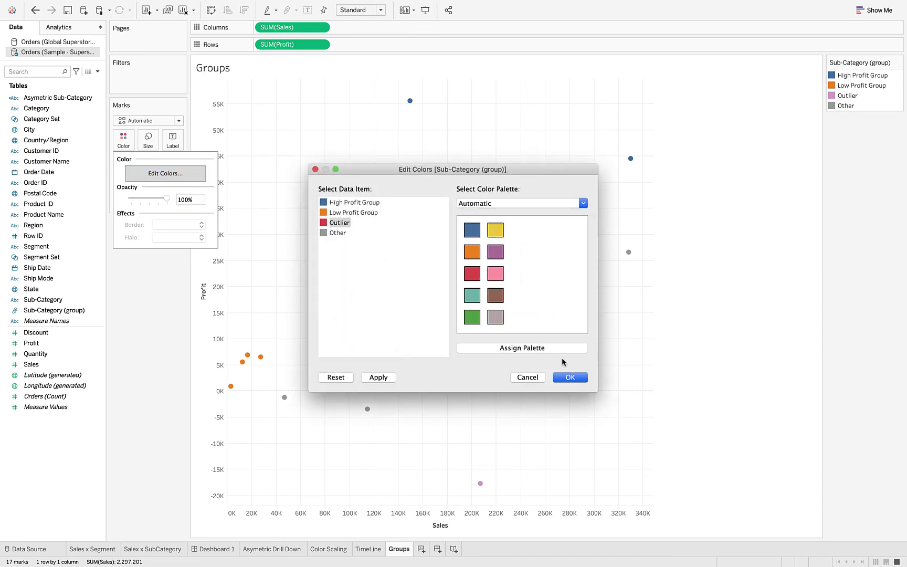
click(567, 378)
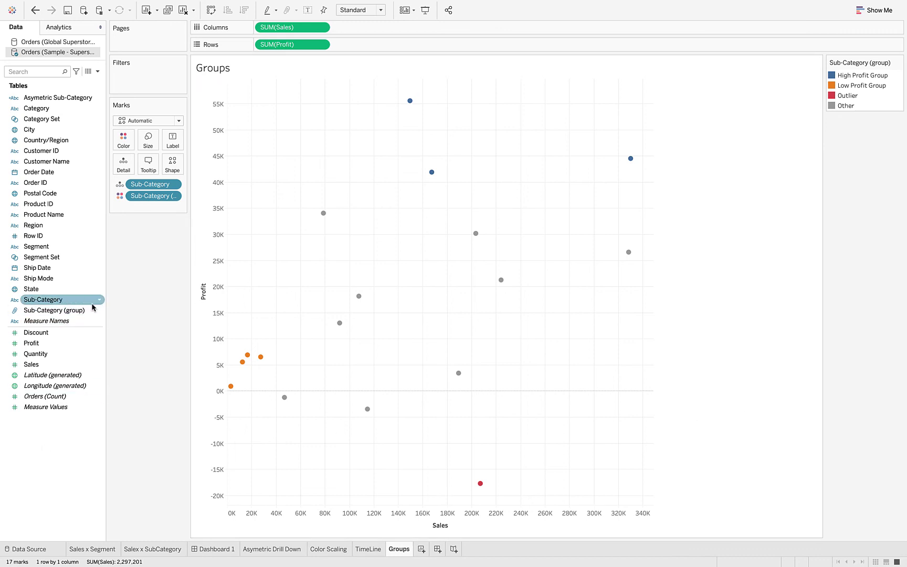
Turn off Include 'Other' for Sub-Category (group) so ungrouped sub-categories get individual colours
right_click(98, 311)
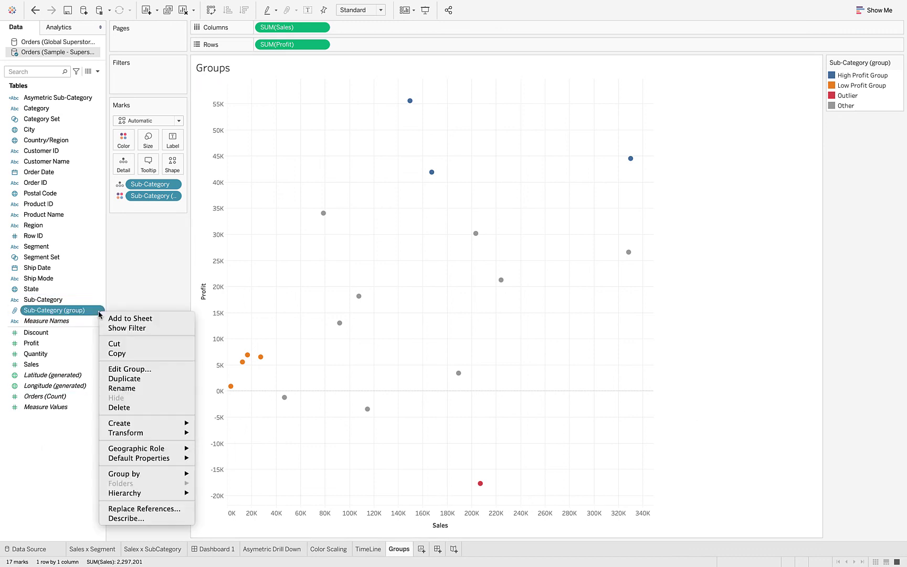
click(128, 368)
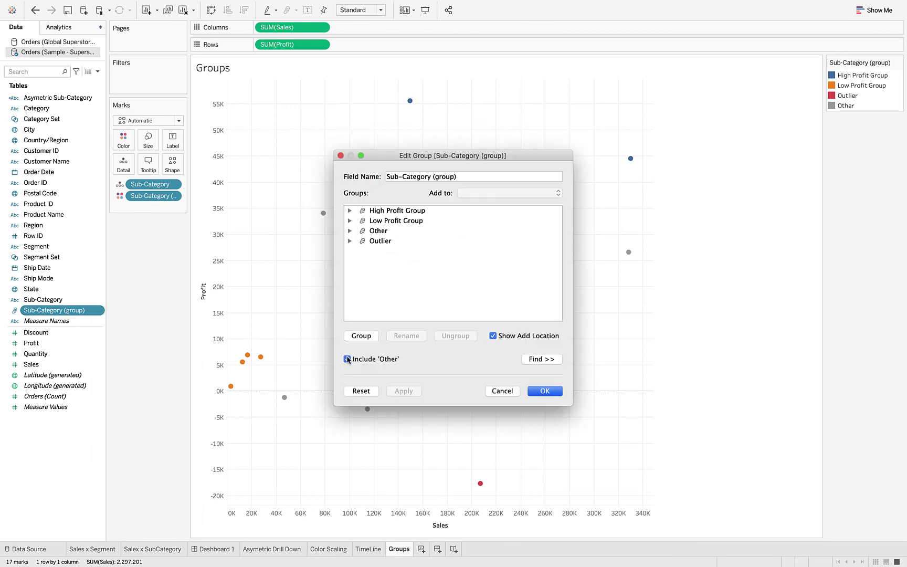
click(347, 360)
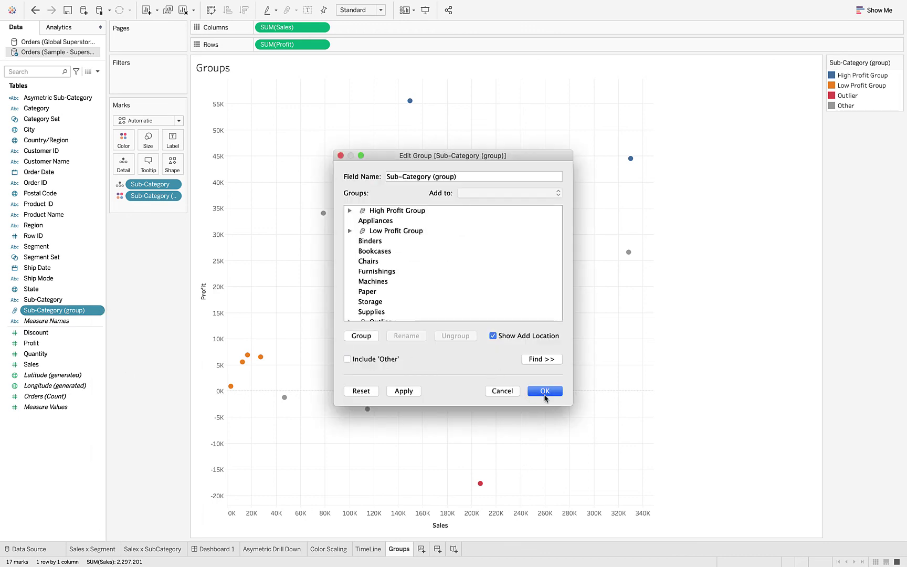
click(545, 396)
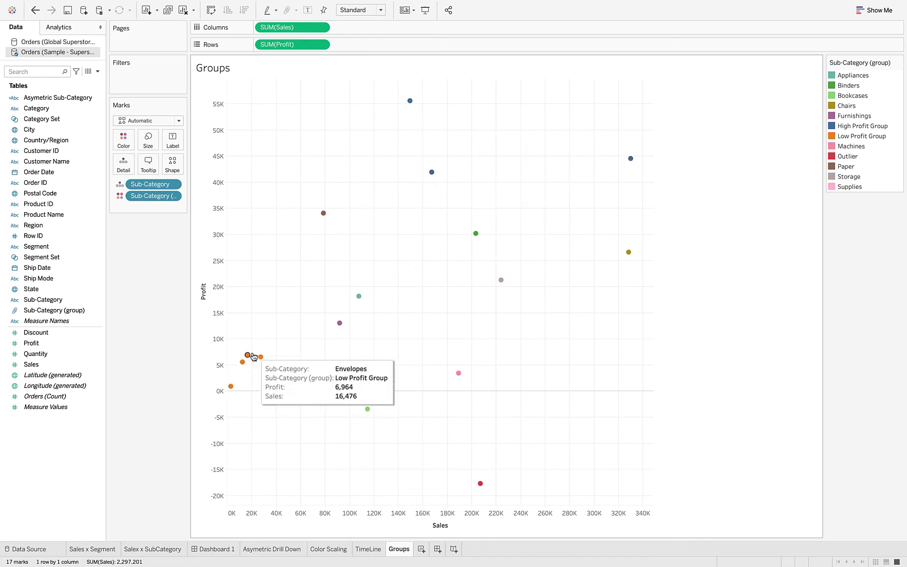
mouse_move(267, 358)
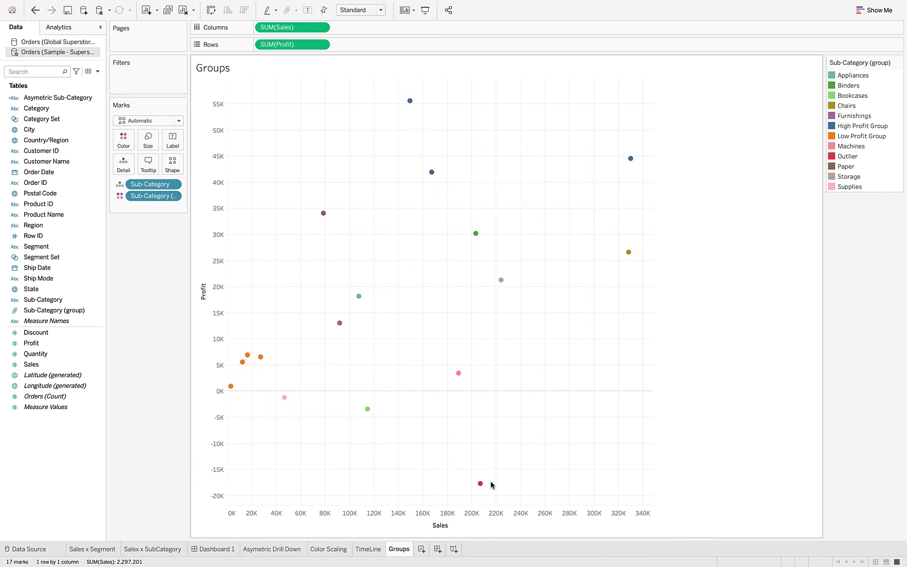
Turn Include 'Other' back on for Sub-Category (group) so ungrouped sub-categories share grey again
mouse_move(480, 485)
right_click(100, 310)
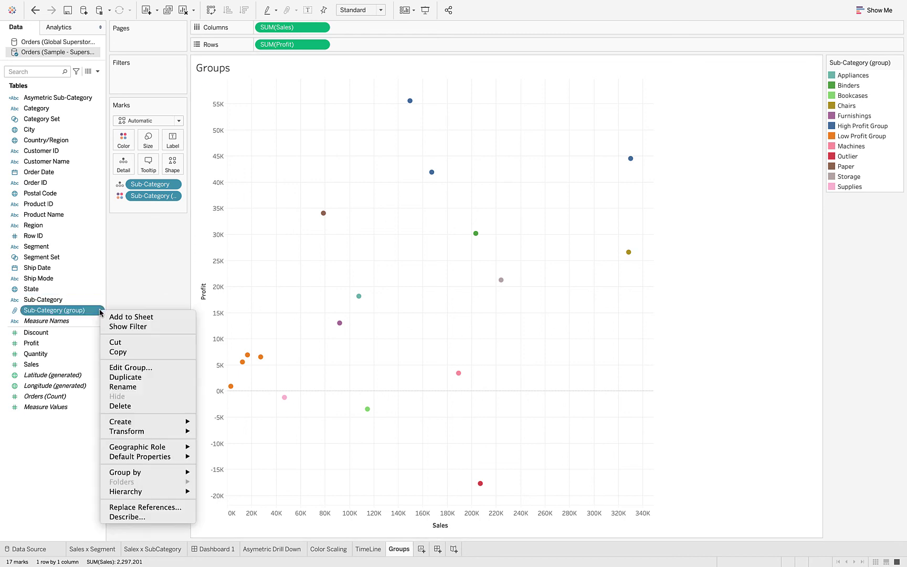
click(122, 367)
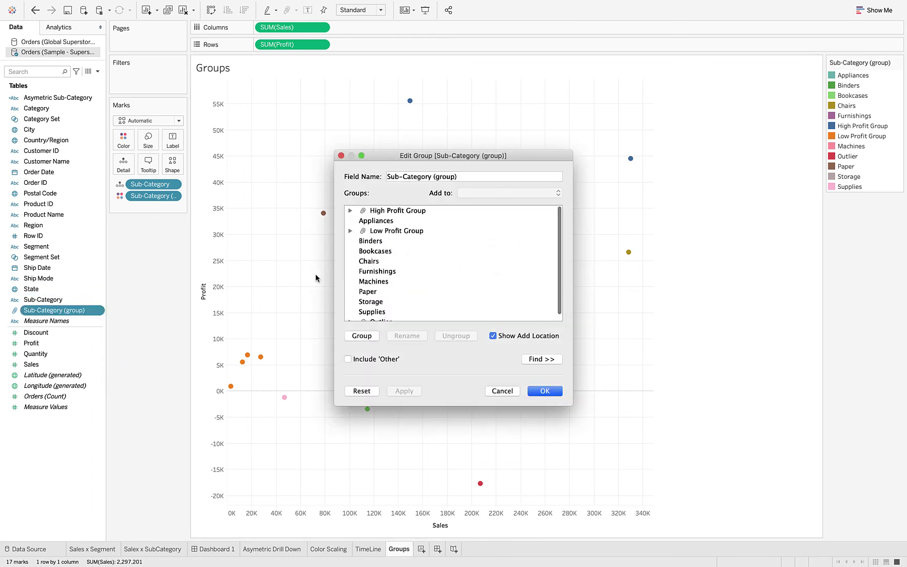
click(348, 359)
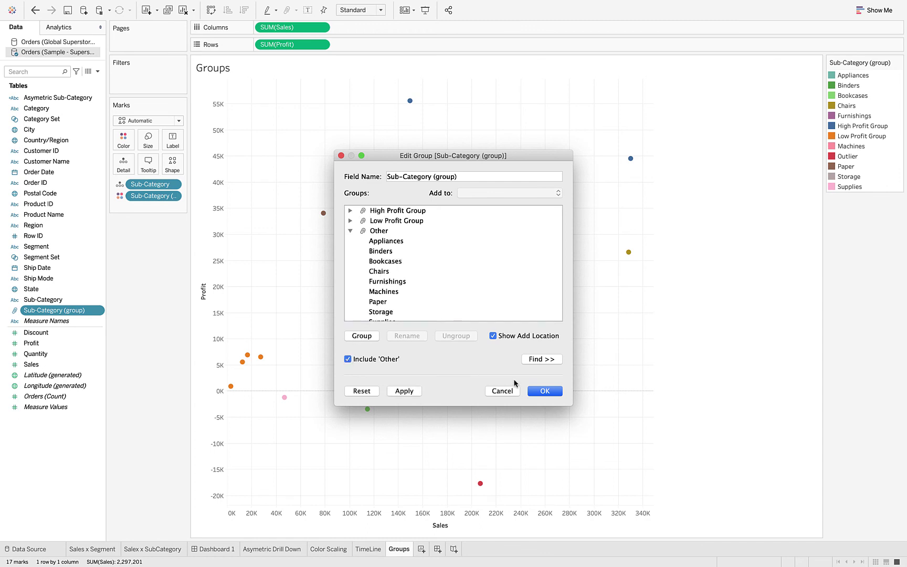
click(350, 231)
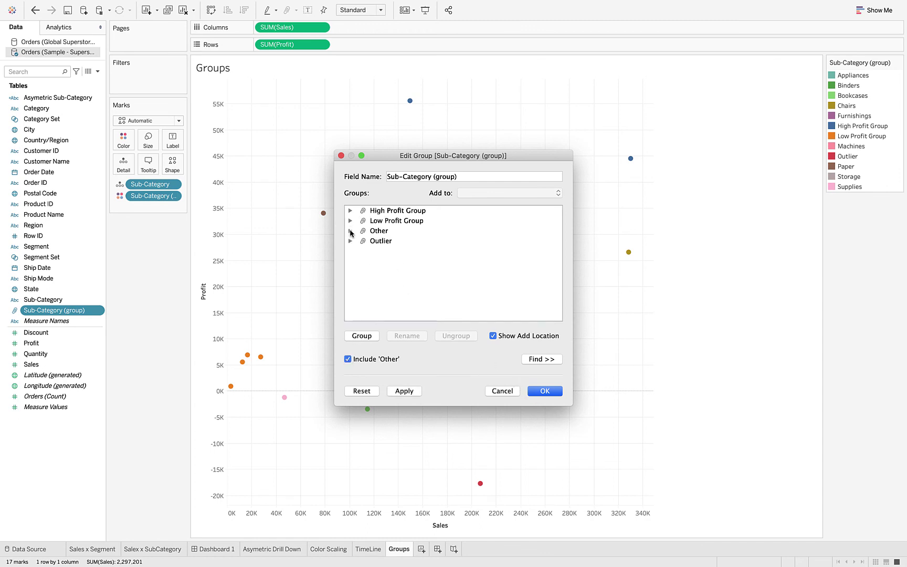
click(546, 389)
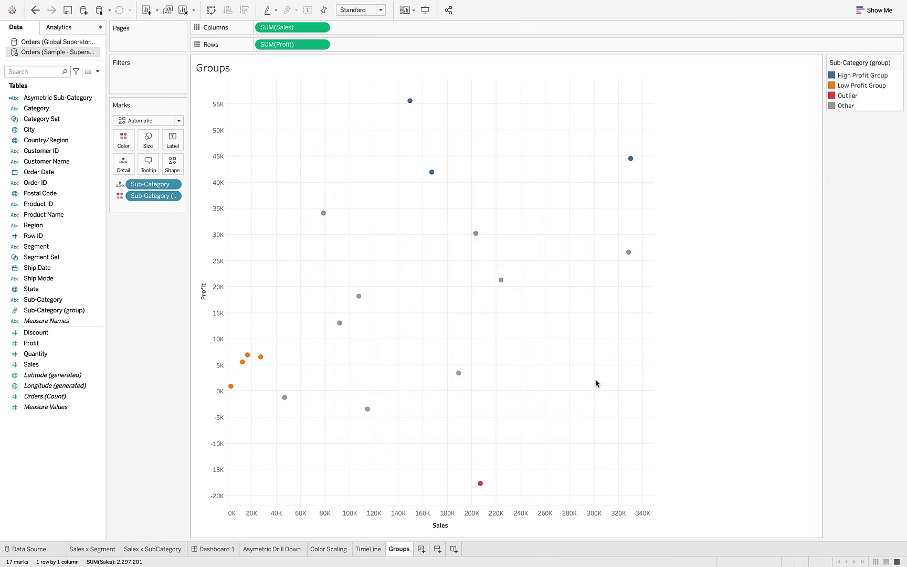